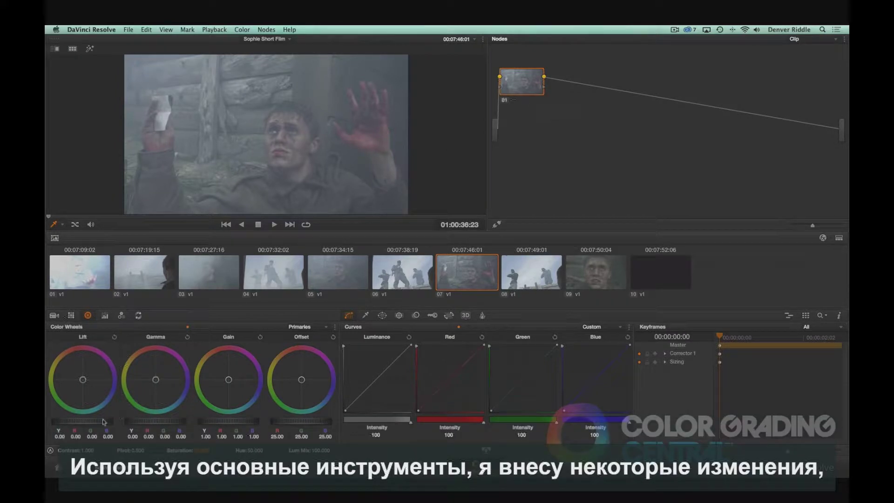
On clip 07, lower Lift to about -0.06, nudge Gamma to 0.01 and raise Gain to 1.17
left_click_drag(81, 421, 49, 421)
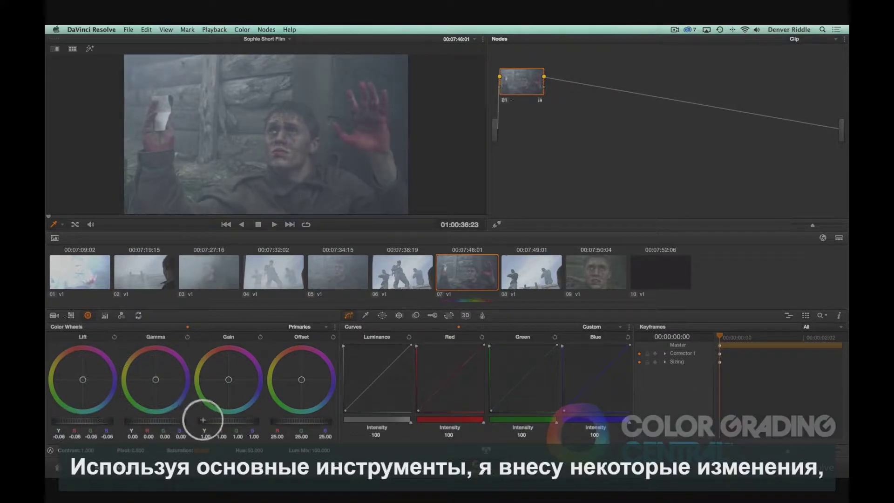
left_click_drag(205, 421, 251, 421)
left_click_drag(158, 420, 180, 420)
left_click_drag(83, 380, 81, 378)
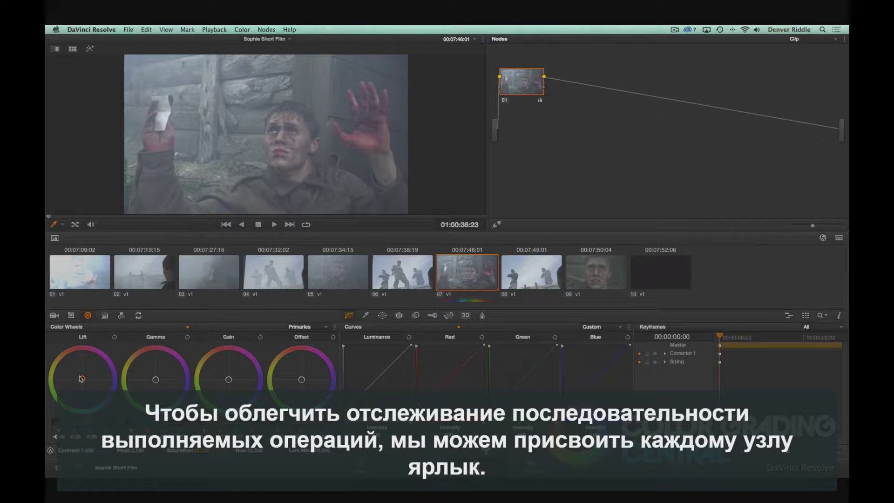
Label clip 07's node 01 'Base Correction'
right_click(519, 86)
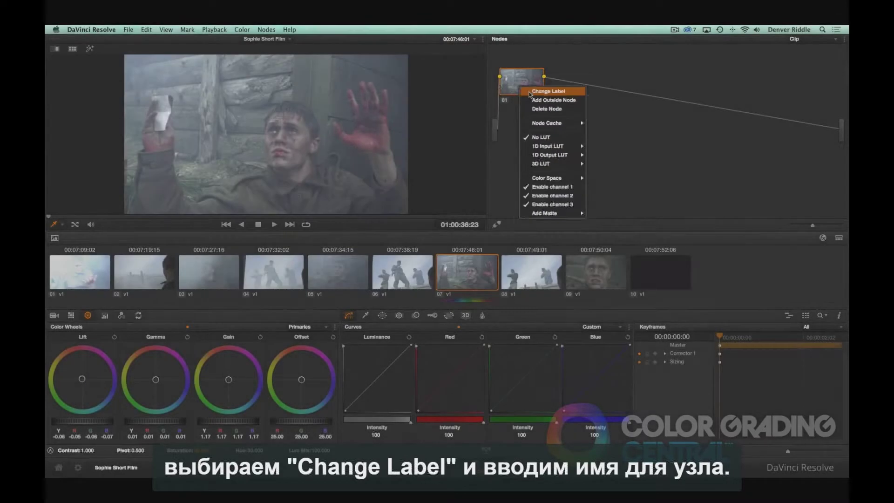
left_click(512, 81)
type("Ba")
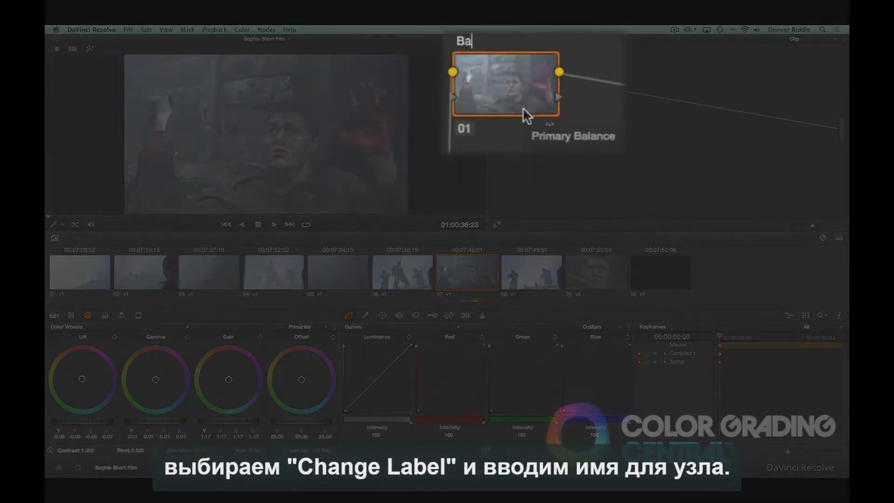
type("se Correction")
key("Return")
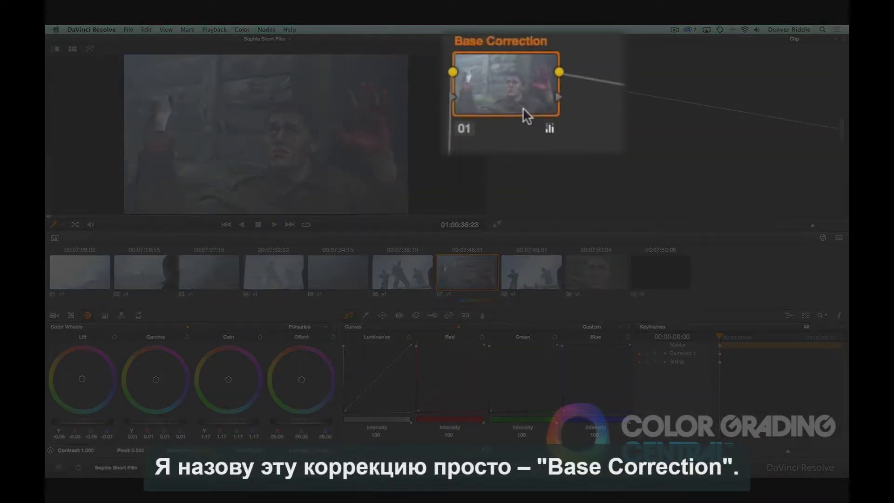
On close-up clip 09, raise Gain and lower Lift for brighter, balanced exposure
left_click(597, 272)
left_click_drag(219, 419, 427, 415)
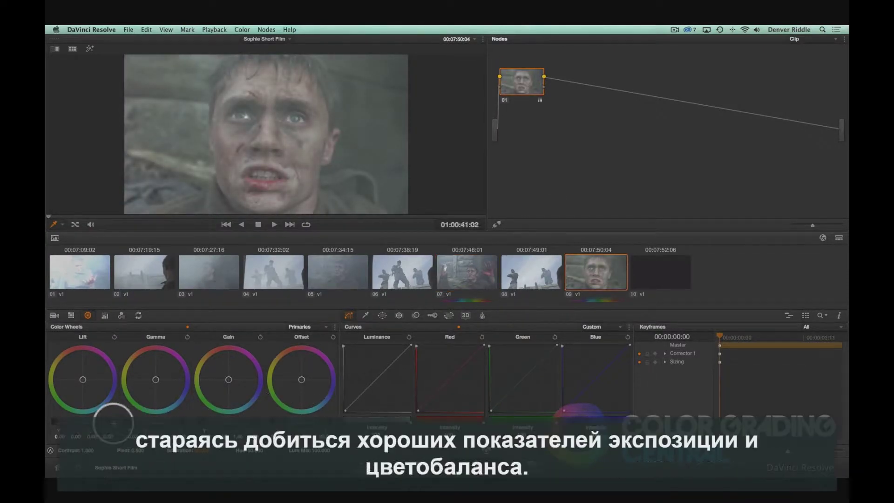
left_click_drag(100, 422, 69, 422)
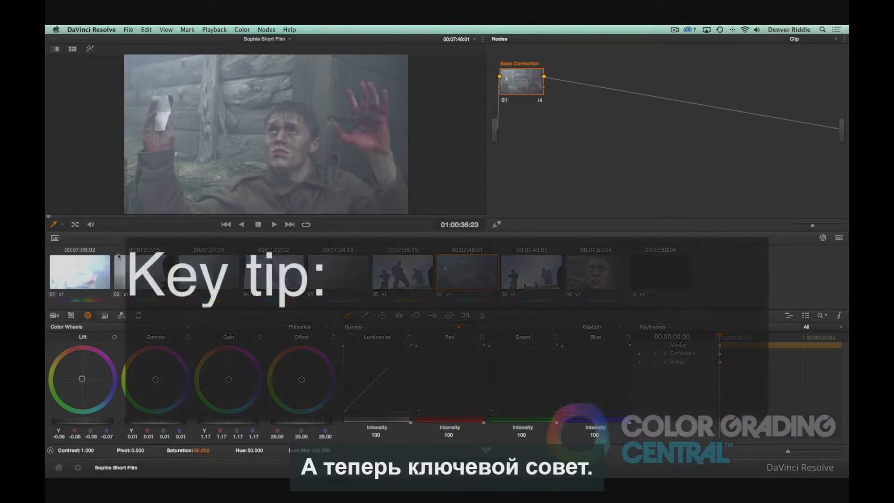
Grab a still of clip 07 into the gallery and rename the album 'Shot Matching'
left_click(56, 239)
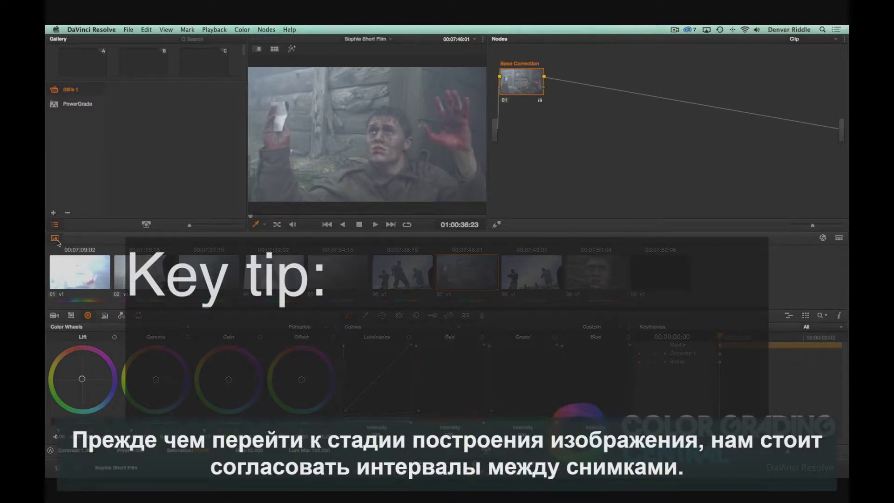
right_click(308, 127)
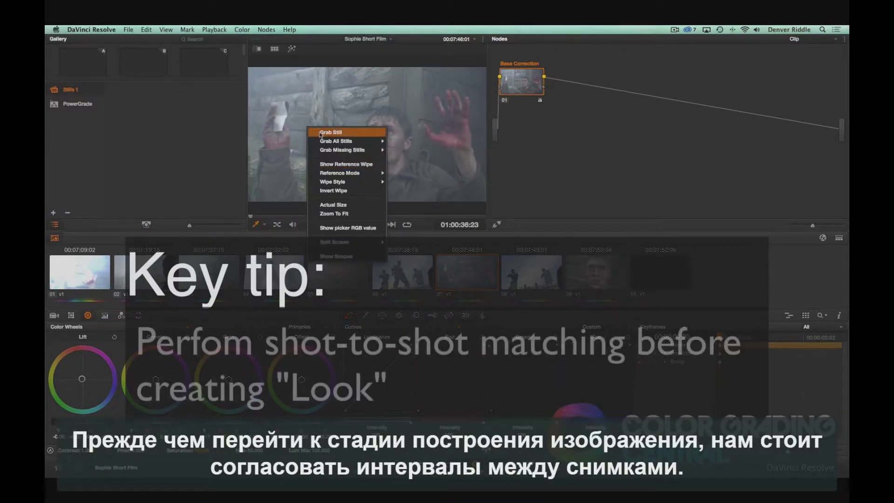
left_click(330, 132)
double_click(74, 90)
type("Shot")
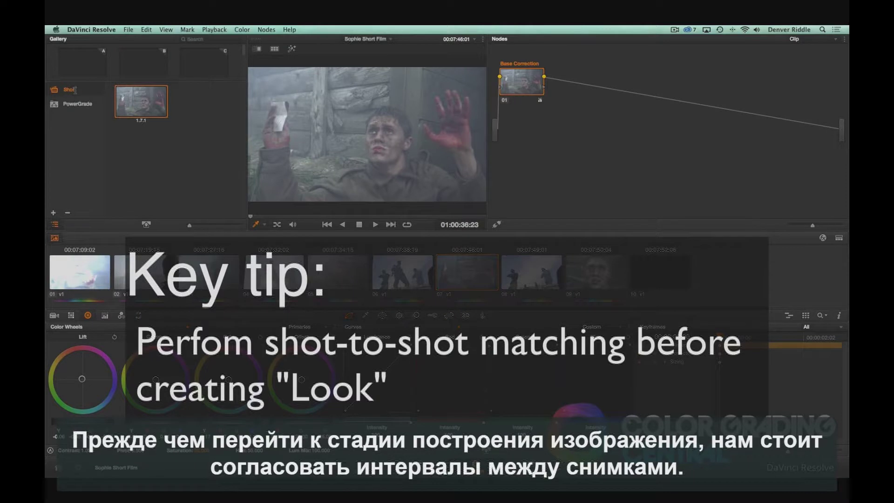
type(" Matching")
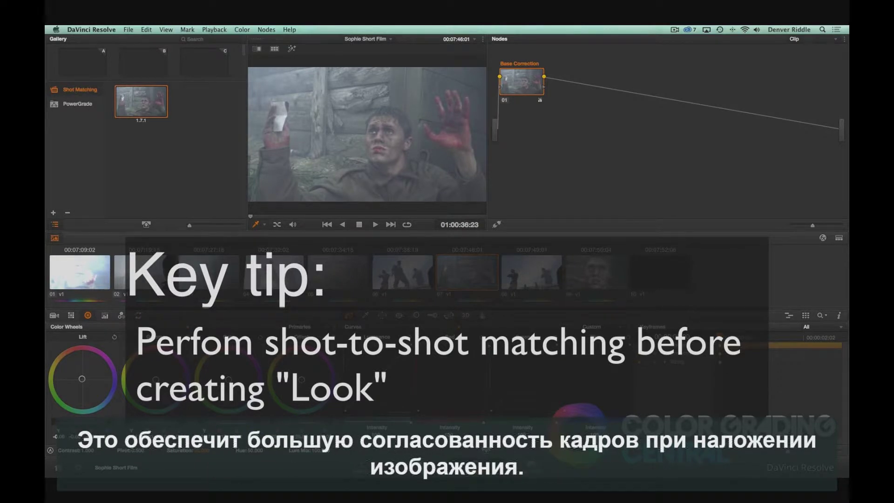
Compare clips 09 and 05 against the reference still in wipe mode, nudging clip 05's shadows
left_click(597, 271)
right_click(147, 102)
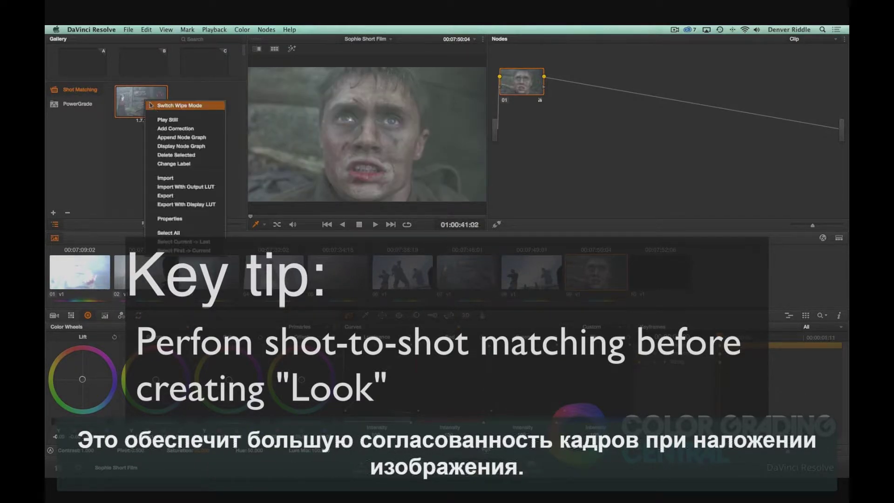
left_click(158, 118)
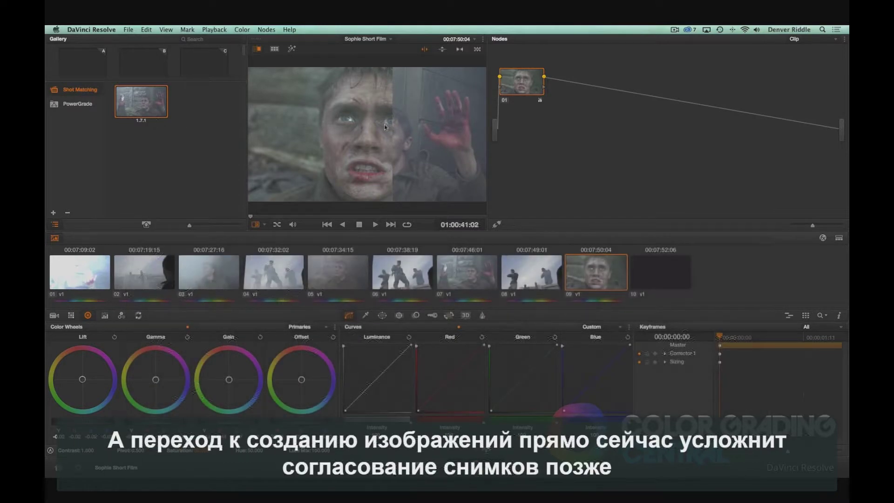
left_click_drag(395, 123, 354, 126)
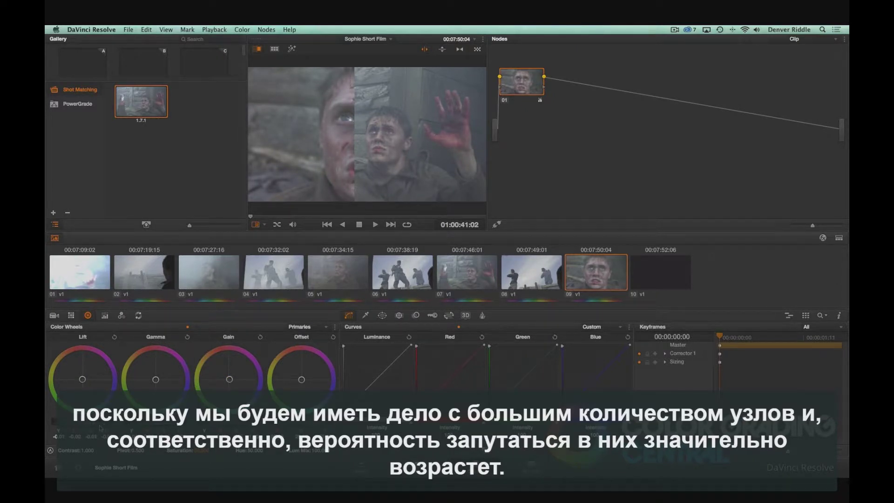
left_click(337, 271)
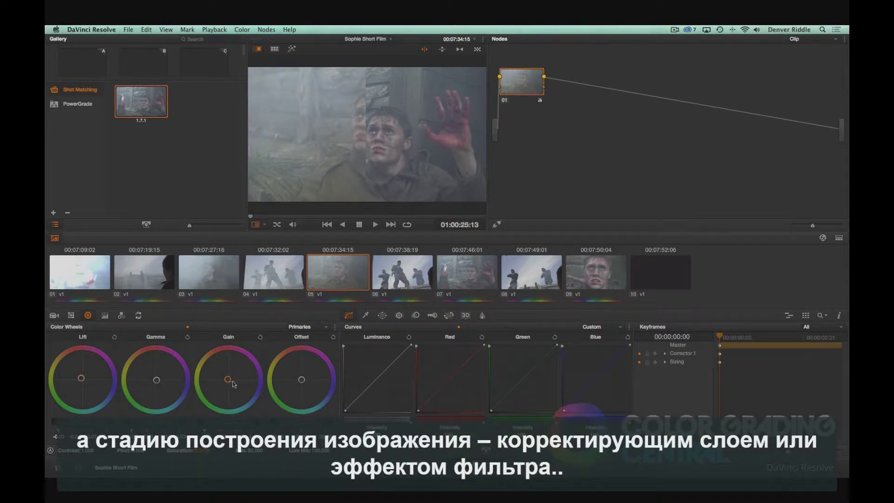
left_click_drag(81, 378, 82, 378)
Finish matching the remaining clips and return to clip 07
left_click(229, 379)
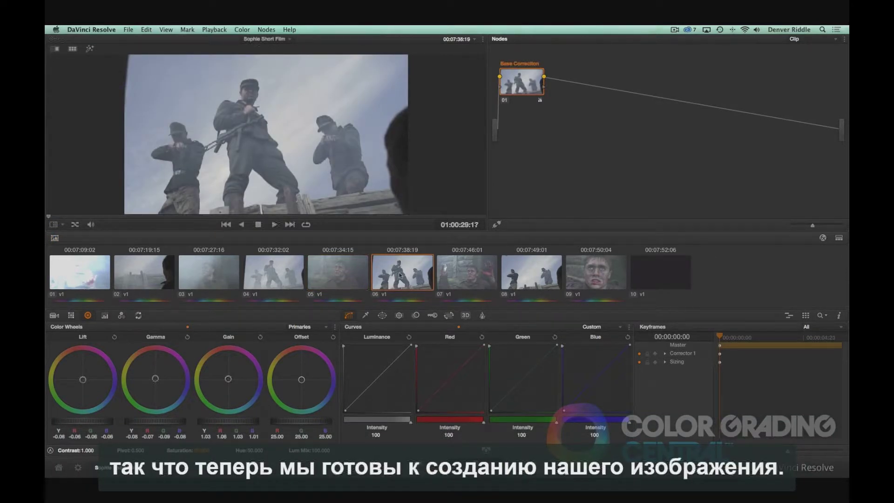
left_click(458, 268)
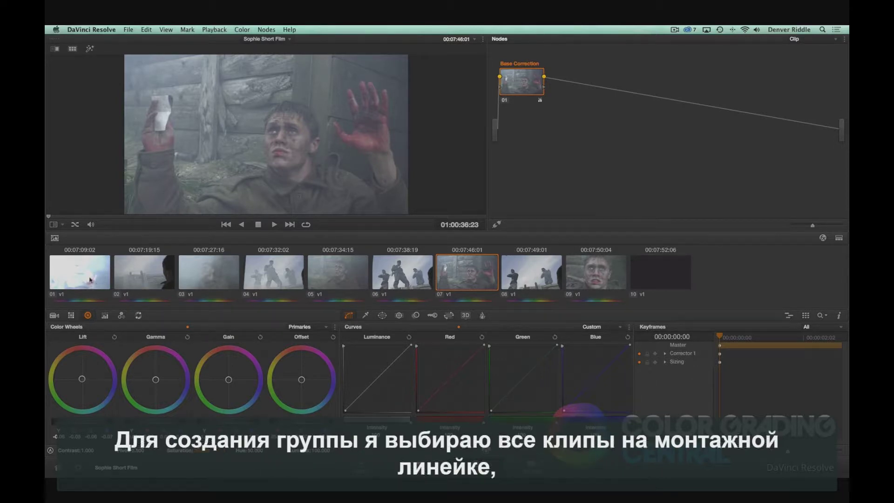
Select all ten timeline clips and group them under the name 'Look'
left_click_drag(90, 280, 627, 268)
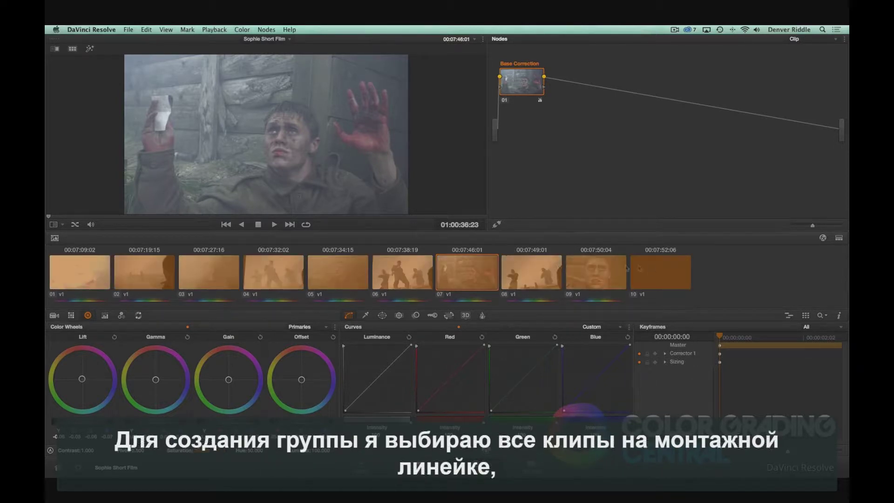
right_click(466, 273)
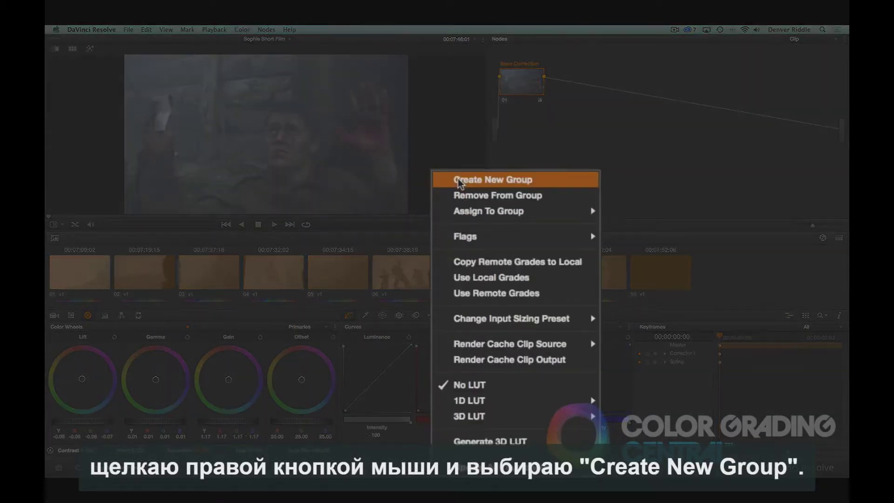
left_click(484, 280)
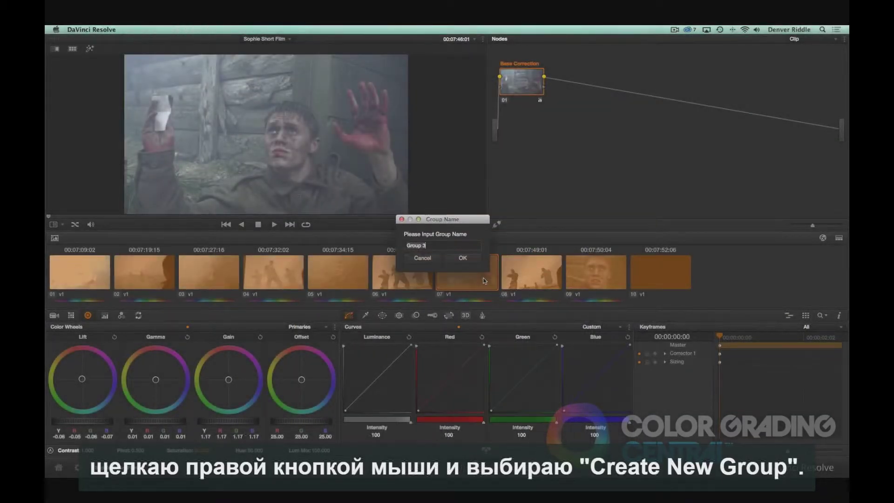
type("Look")
key("Return")
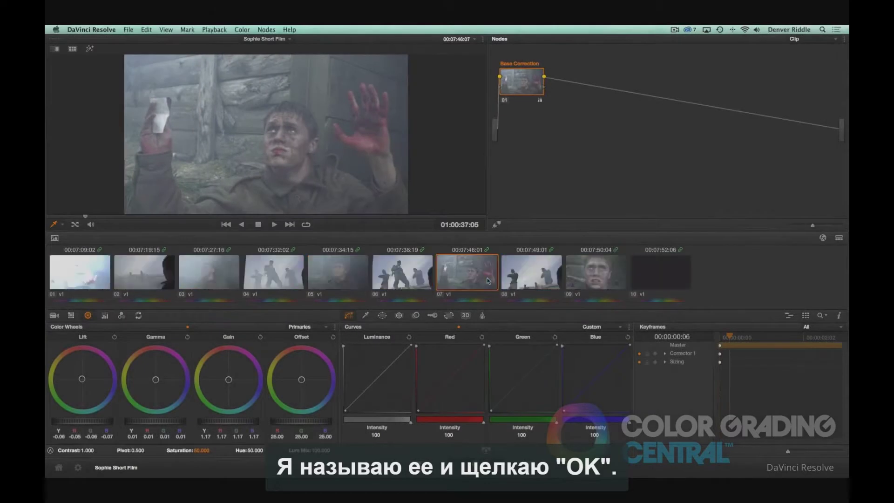
Switch the node graph to Group Post-Clip and move node 01 slightly right
left_click(797, 40)
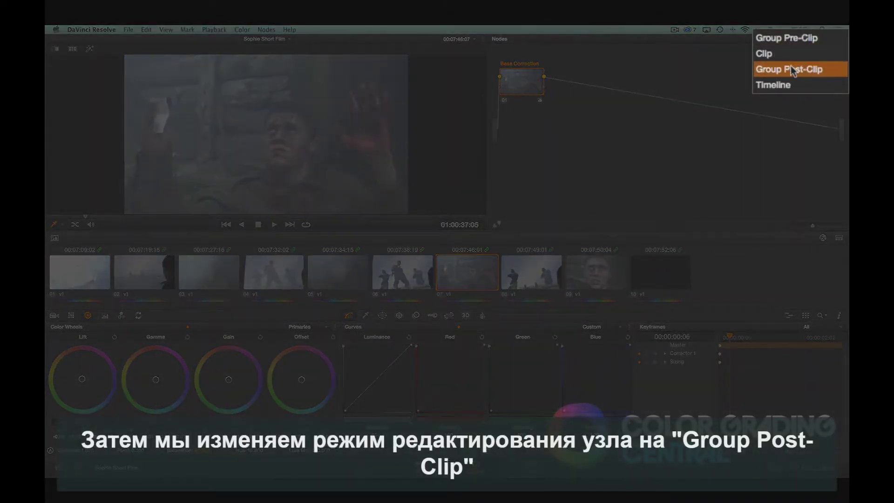
left_click(790, 66)
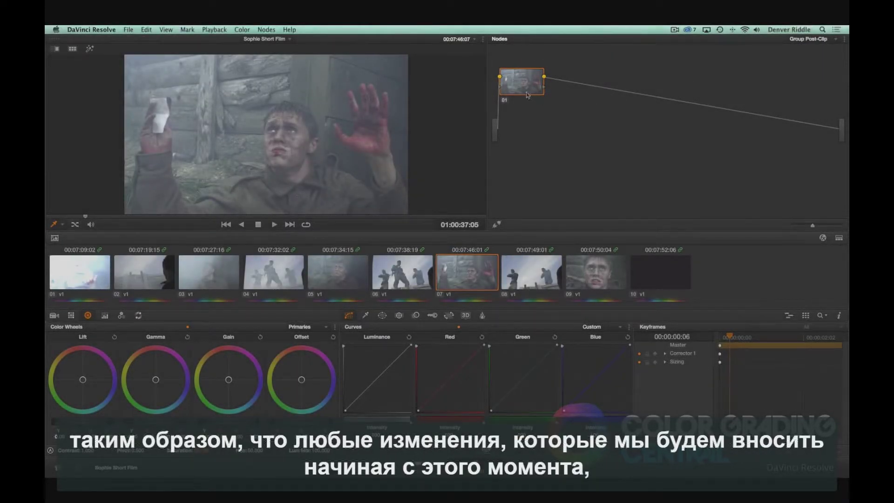
left_click_drag(525, 91, 553, 93)
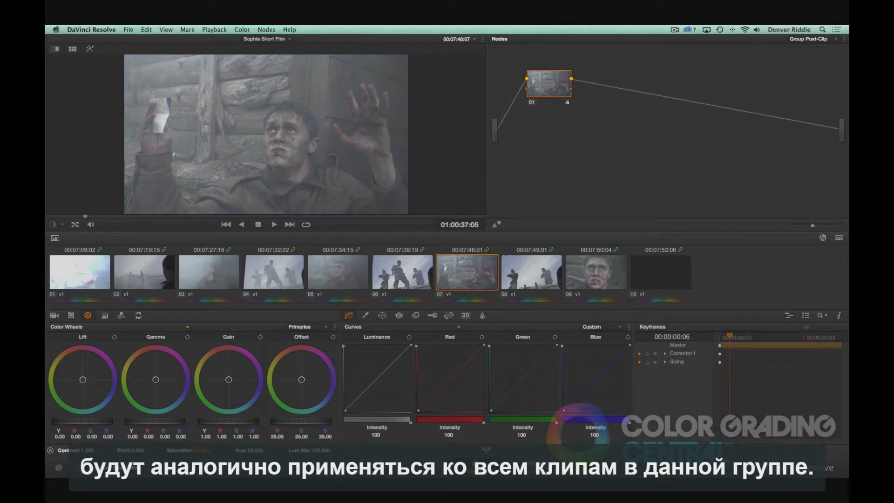
Add corrector node 02 and a Layer Mixer node with a second input
right_click(525, 139)
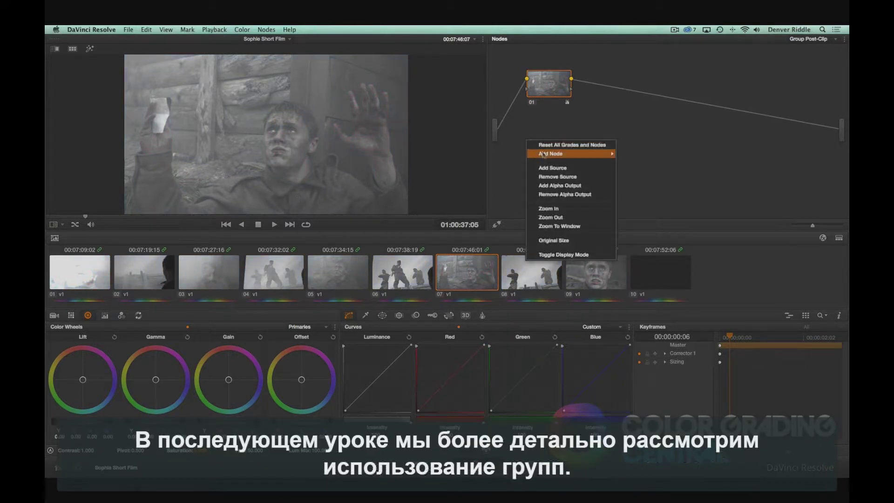
mouse_move(582, 155)
left_click(639, 155)
right_click(601, 140)
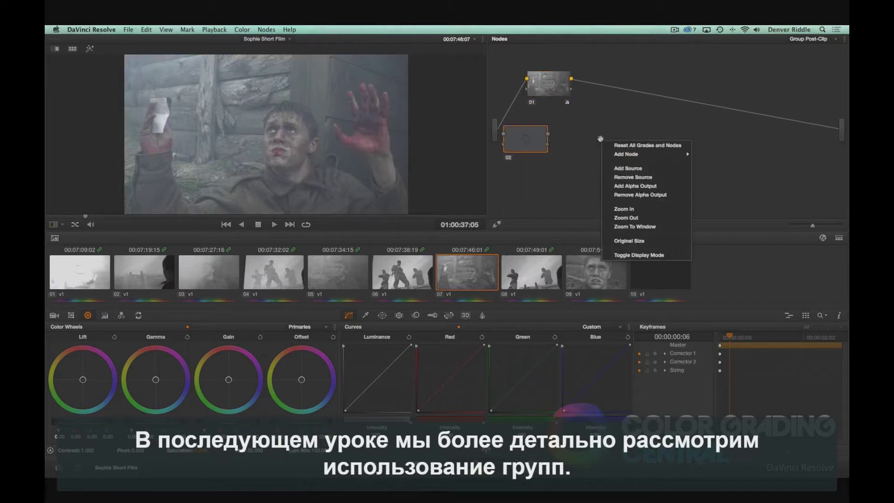
mouse_move(624, 154)
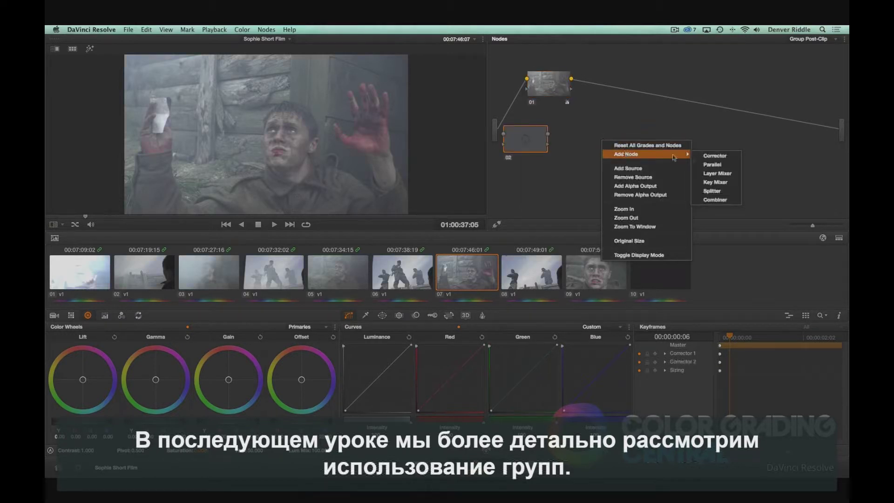
left_click(713, 173)
right_click(609, 144)
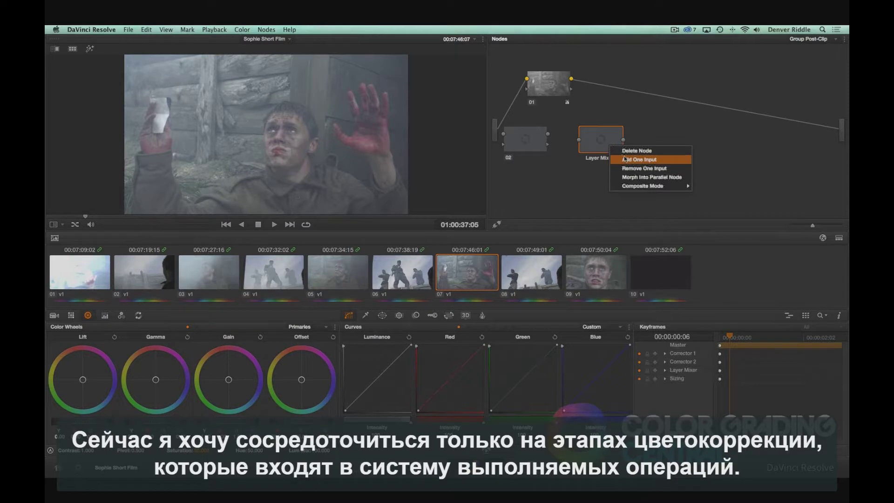
left_click(624, 156)
Label nodes 01 and 02 'Bleach Bypass'
right_click(552, 88)
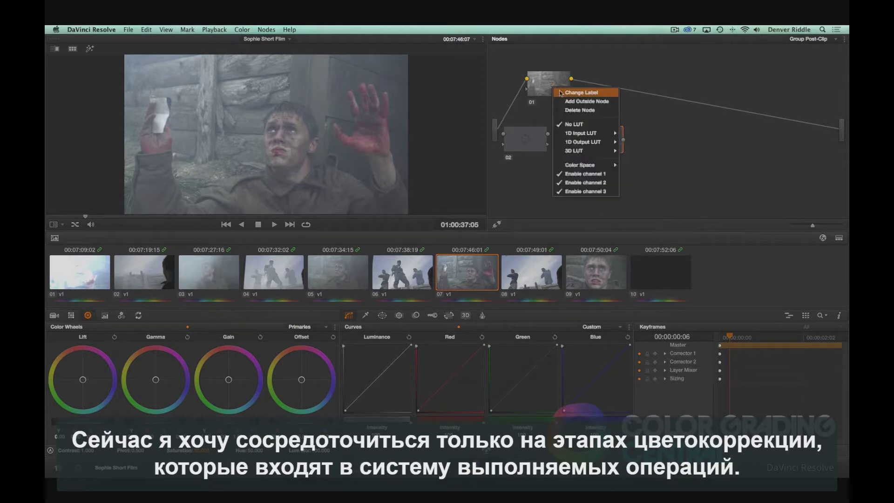
left_click(561, 92)
type("Bleach")
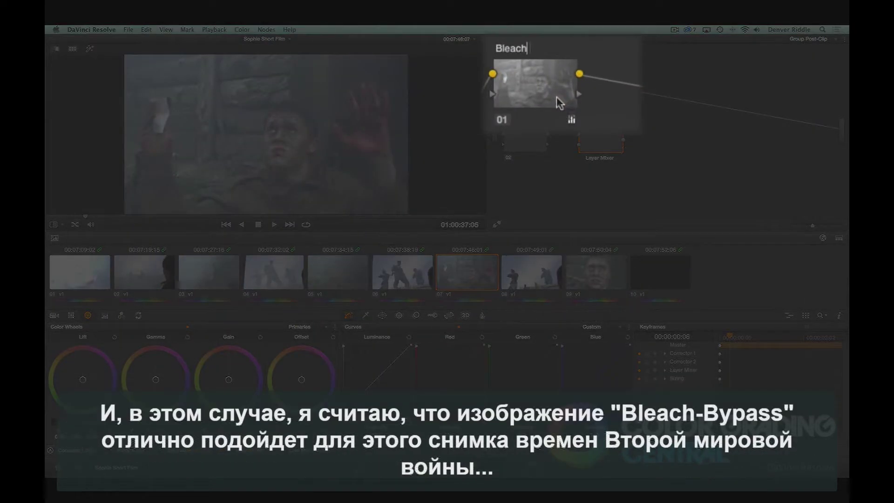
type(" Bypass")
key("Return")
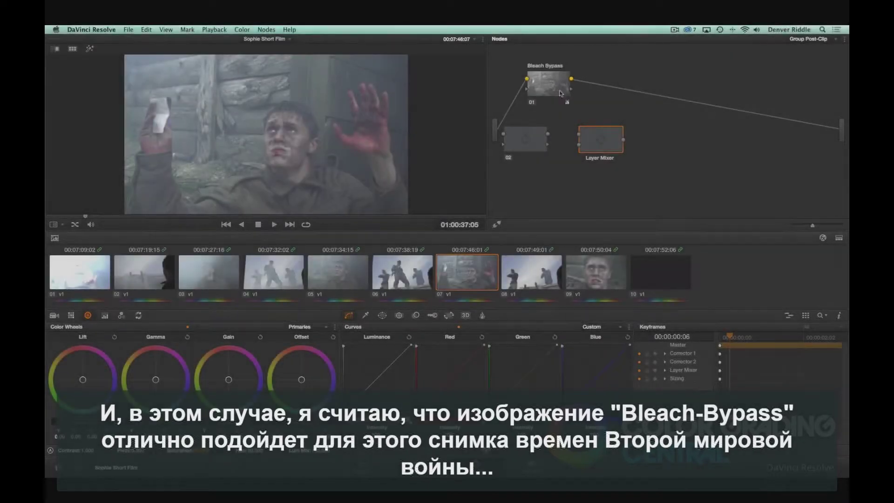
right_click(525, 135)
left_click(537, 141)
type("Bleach Bypass")
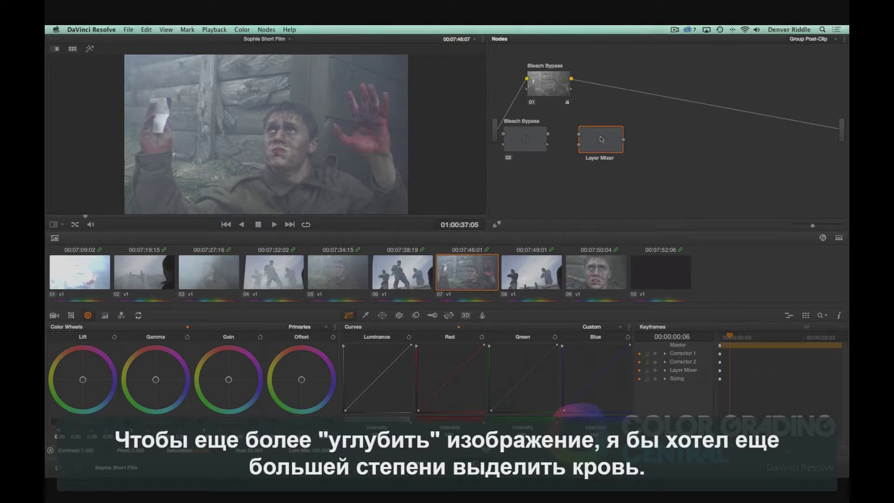
Wire both Bleach Bypass nodes into the Layer Mixer and the mixer into the output
left_click_drag(600, 140, 653, 92)
left_click_drag(535, 140, 563, 152)
left_click_drag(652, 95, 652, 114)
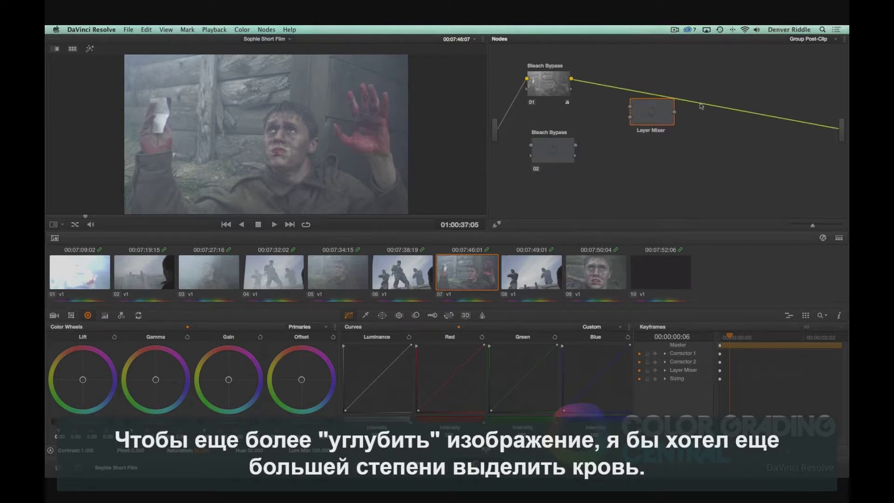
left_click_drag(497, 135, 530, 146)
left_click_drag(571, 79, 630, 107)
left_click_drag(577, 147, 842, 129)
Set a composite blend mode on the Layer Mixer
right_click(649, 110)
mouse_move(680, 153)
left_click(756, 201)
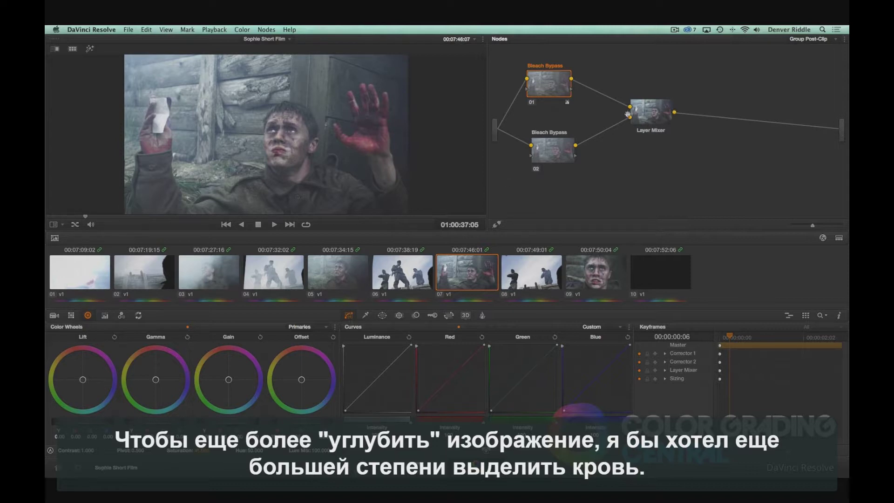
left_click(648, 112)
Add a serial node after the Layer Mixer and label it 'Blood'
left_click(266, 30)
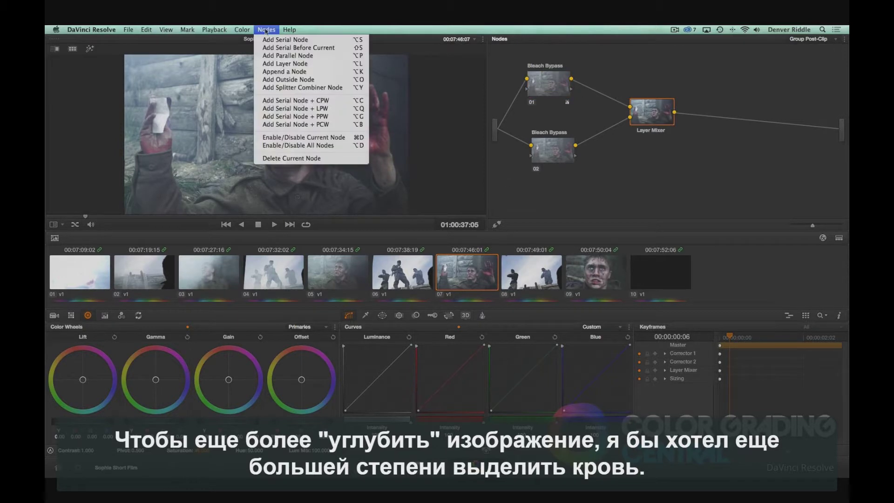
left_click(269, 40)
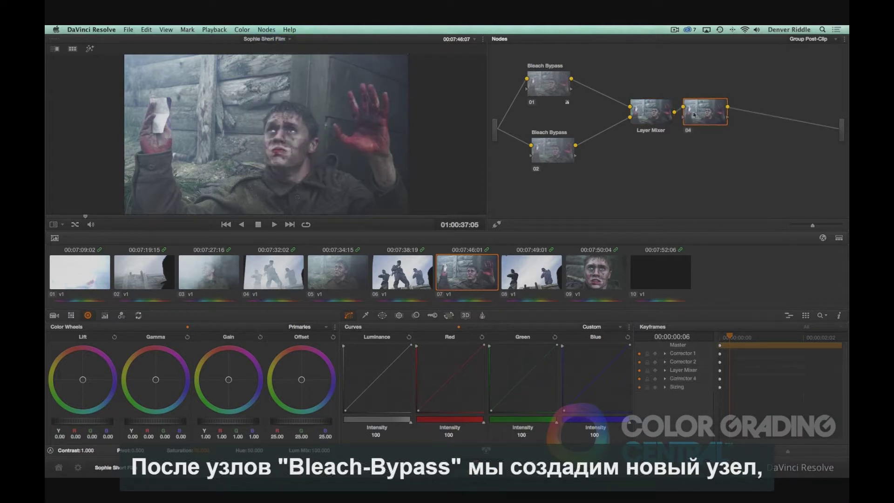
right_click(704, 119)
left_click(722, 118)
type("Blood")
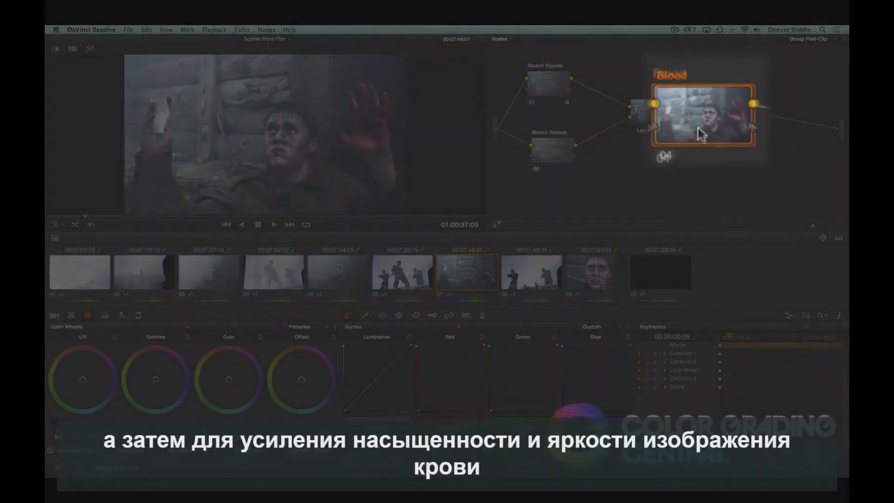
key("Return")
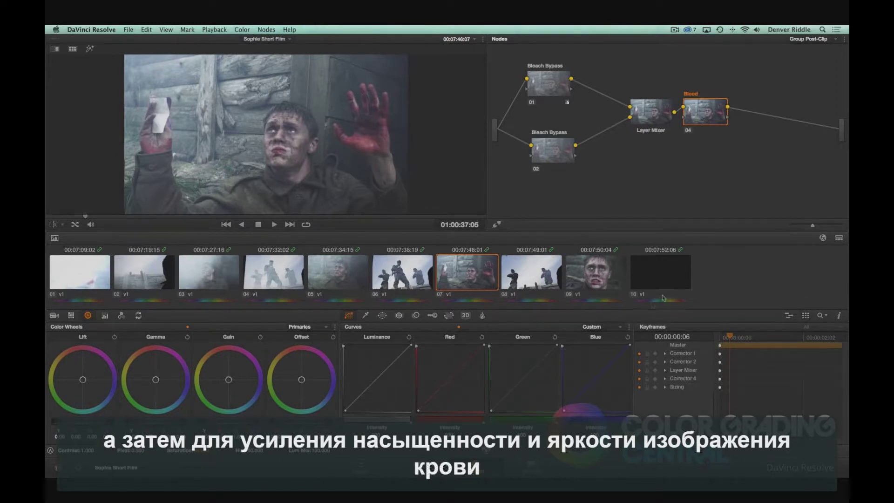
On the Hue vs Sat curve, add a point at red and raise its saturation
left_click(613, 327)
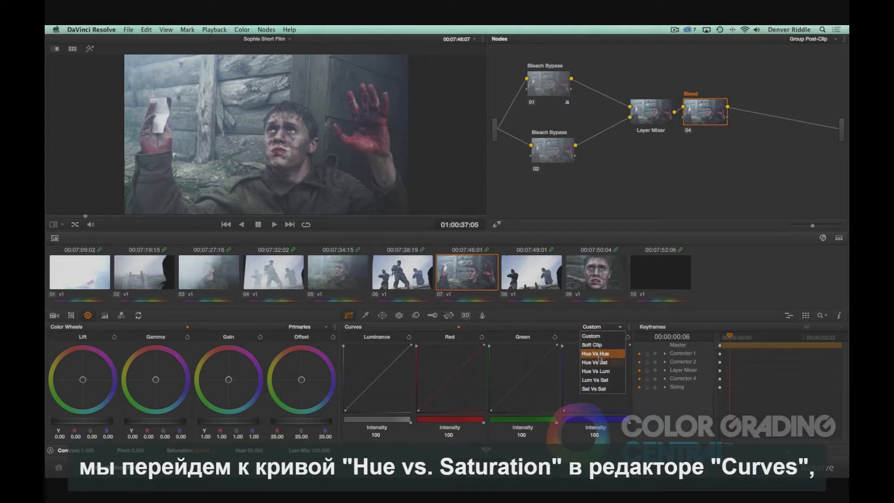
left_click(599, 363)
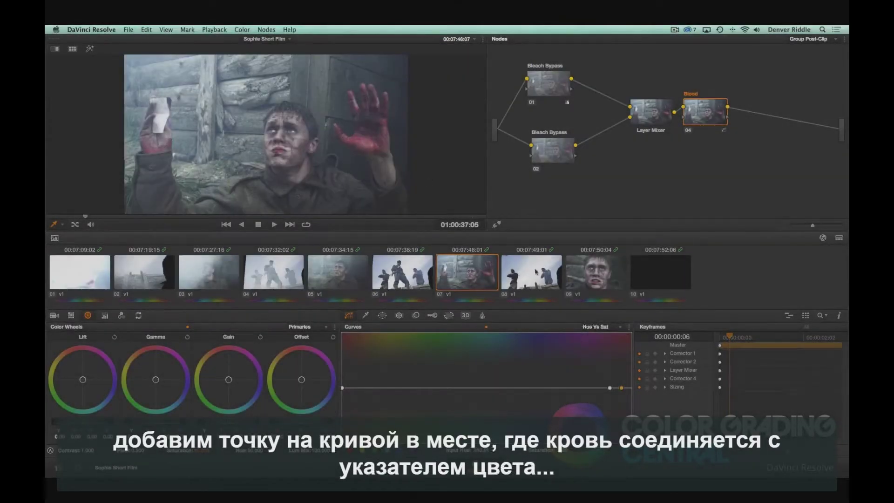
left_click(622, 388)
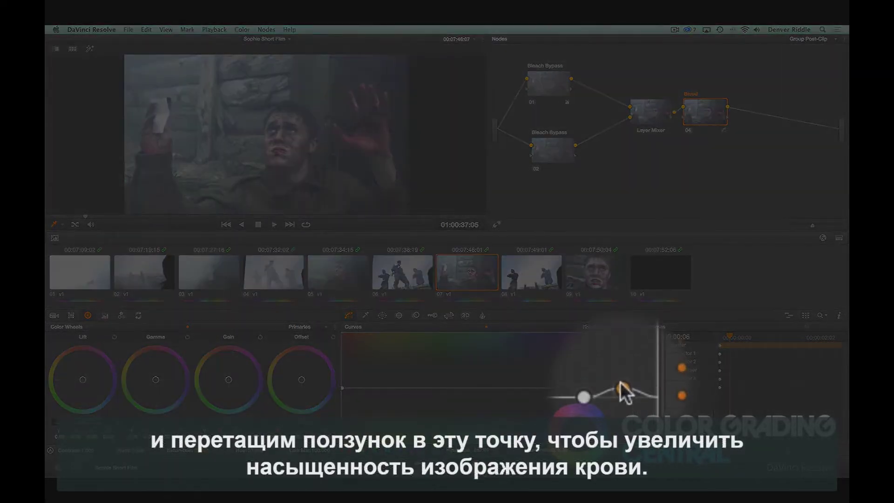
left_click_drag(621, 388, 621, 360)
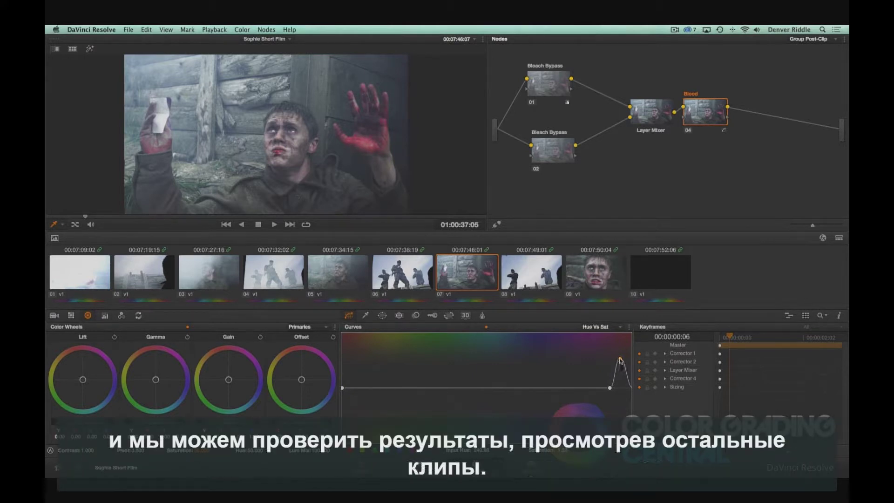
left_click(602, 283)
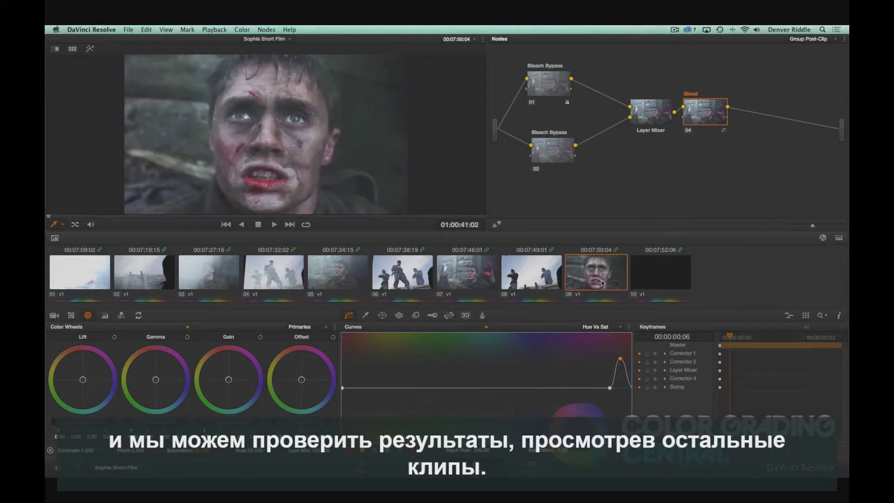
left_click(467, 282)
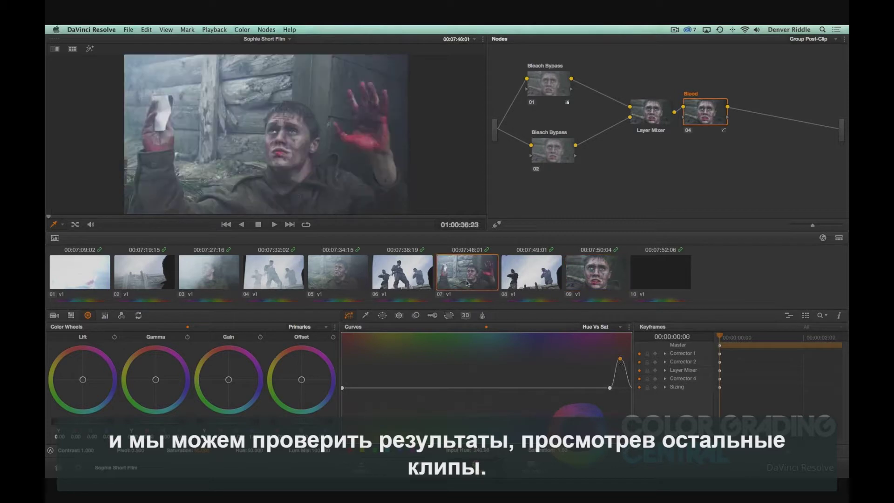
left_click(341, 279)
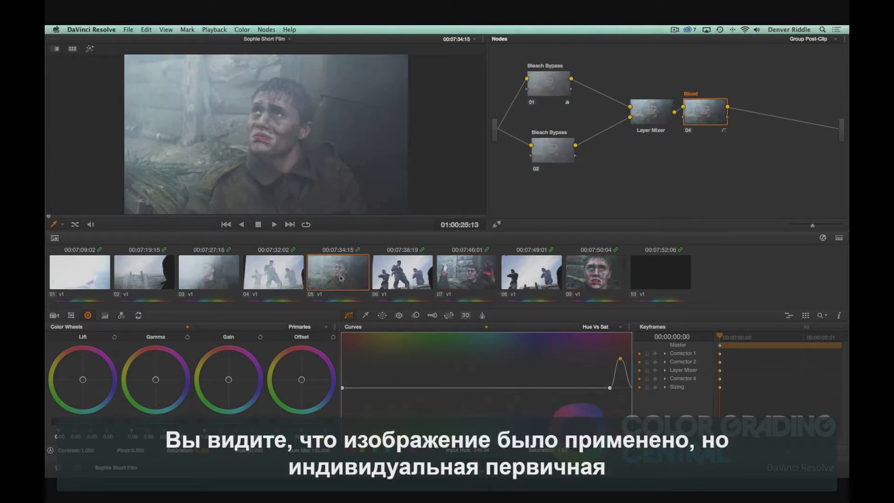
left_click(274, 224)
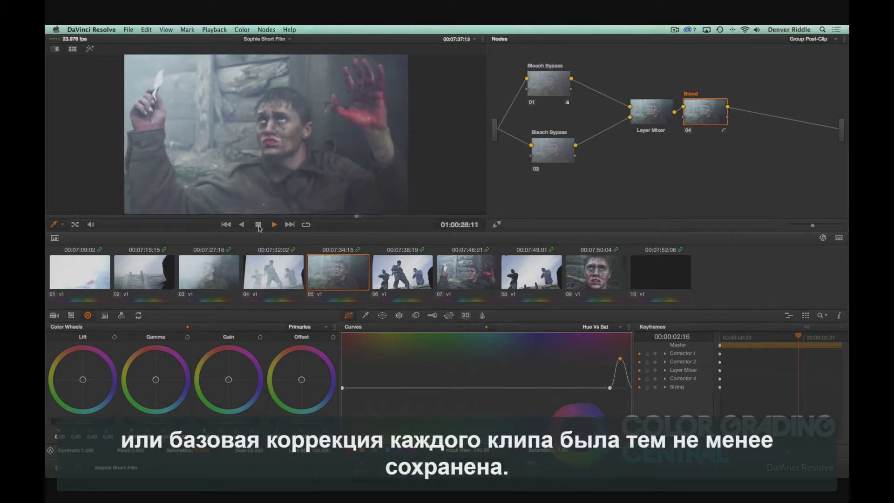
left_click(259, 226)
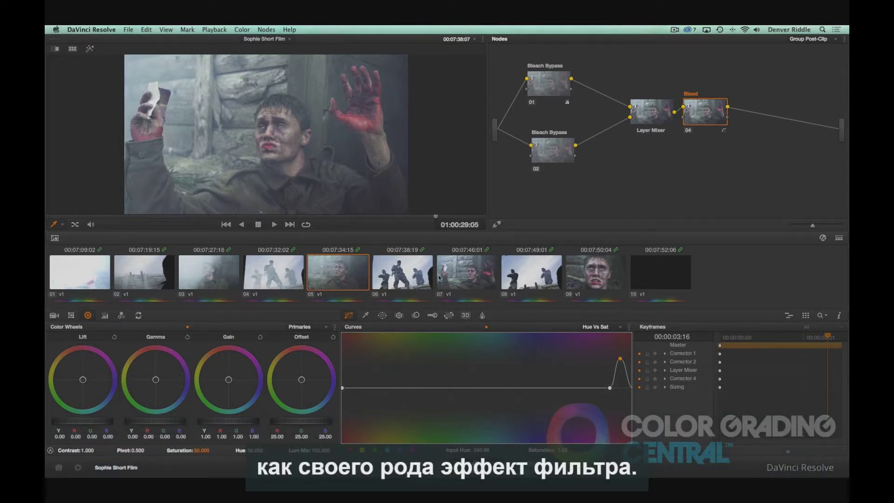
left_click(467, 279)
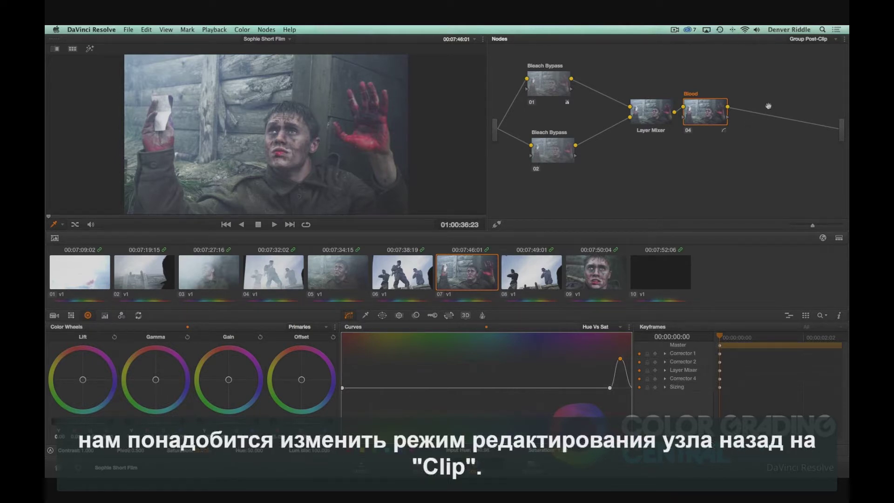
Switch to Clip node mode and add a serial node labelled 'Focus' after Base Correction
left_click(810, 42)
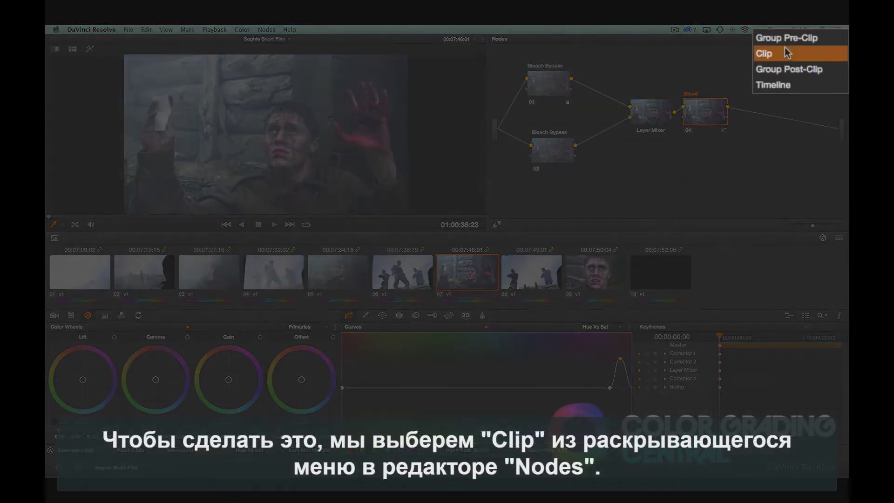
left_click(792, 57)
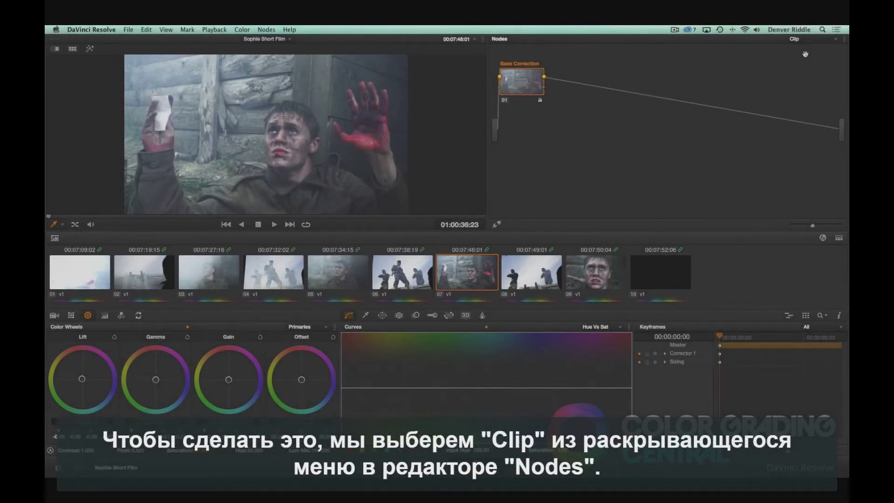
left_click(267, 29)
left_click(270, 40)
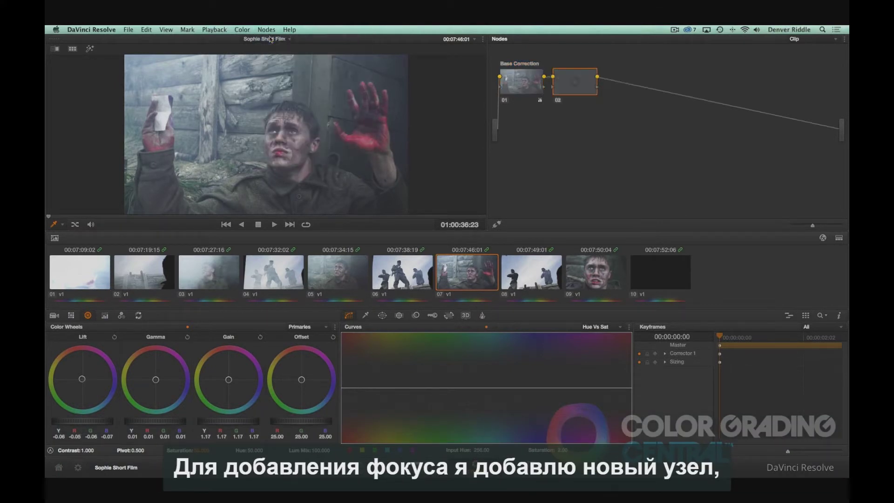
right_click(588, 83)
left_click(587, 84)
type("Focus")
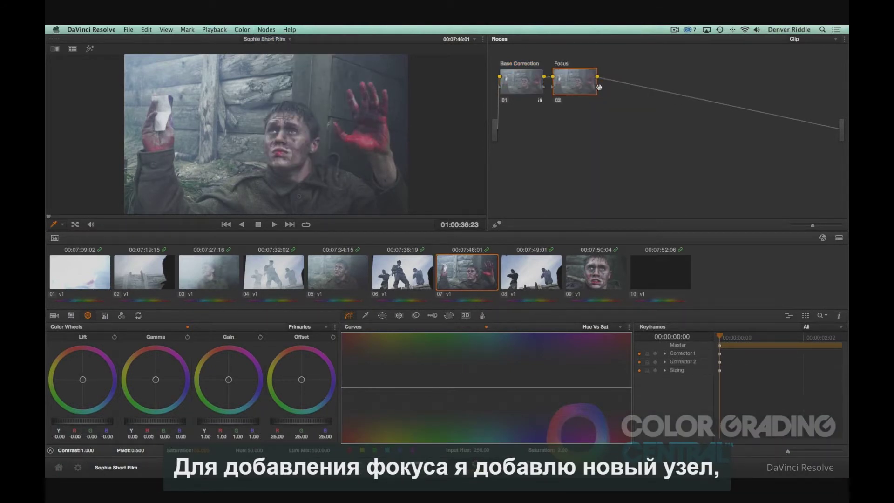
key("Return")
Place a soft circle window on the soldier's face and brighten its midtones slightly
left_click(382, 315)
left_click(349, 367)
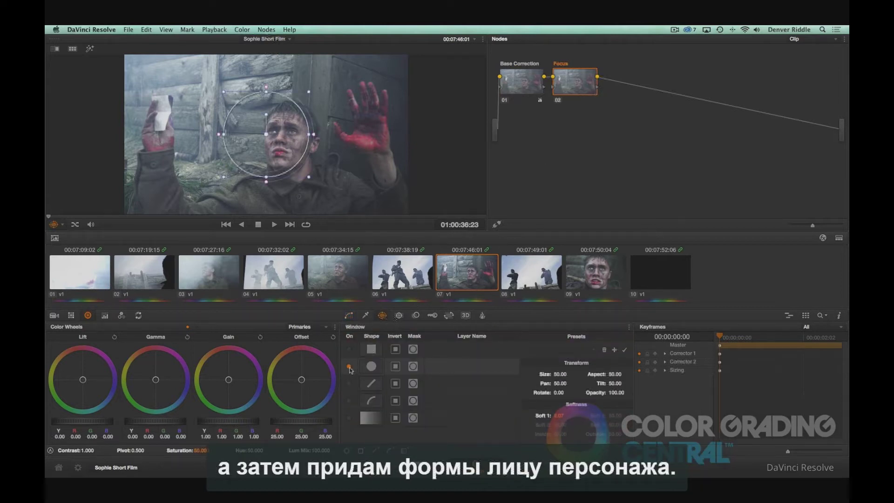
left_click_drag(267, 137, 315, 147)
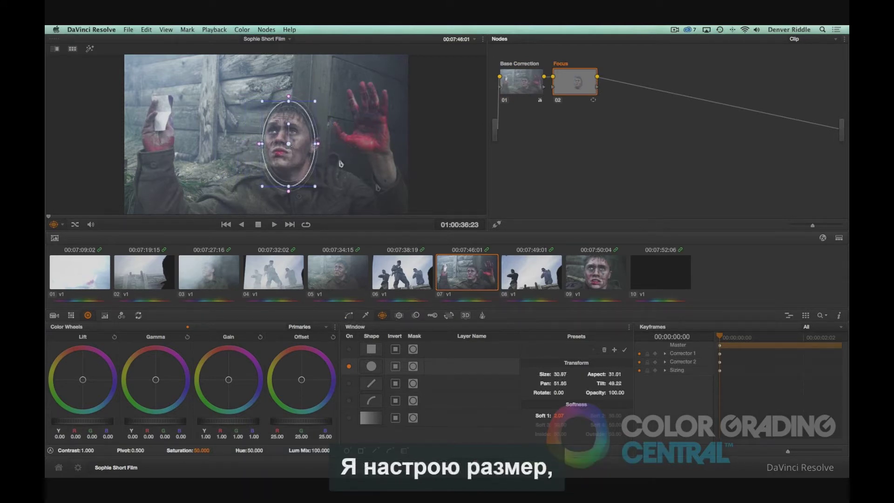
left_click_drag(559, 415, 558, 416)
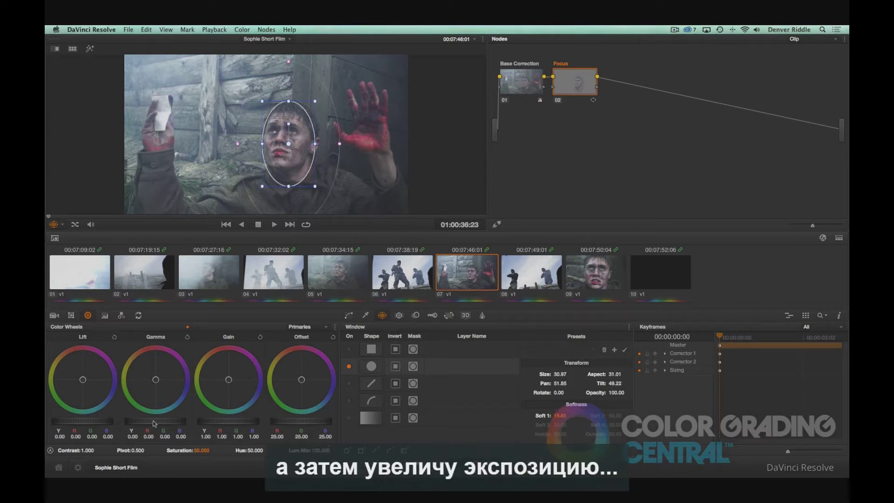
left_click_drag(161, 425, 220, 426)
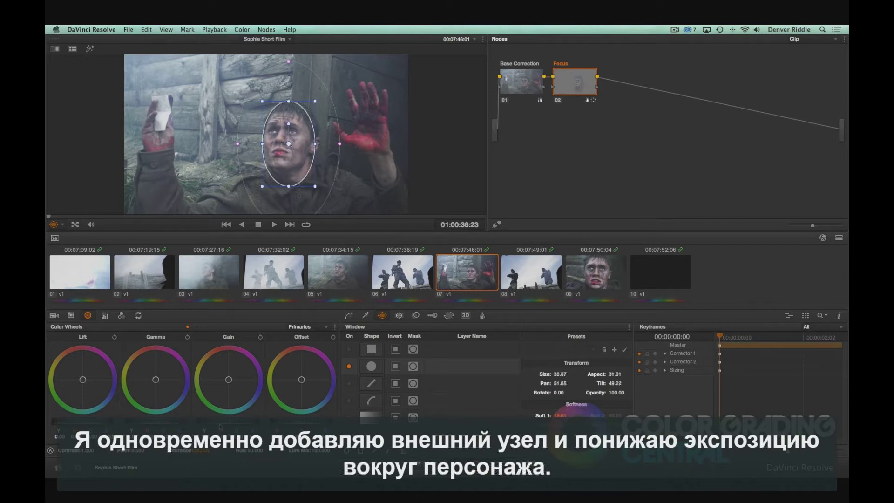
Add an outside node on clip 07, then give clip 09 a 'Focus' node with a face circle window
left_click(267, 29)
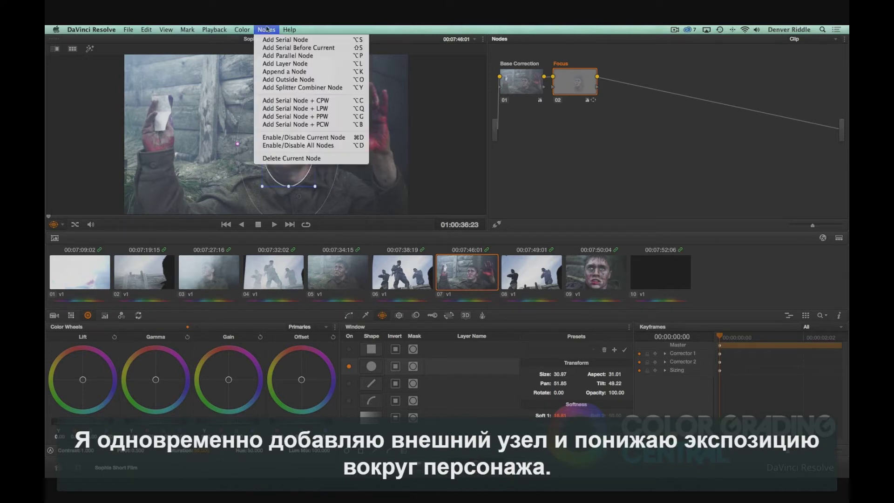
left_click(275, 80)
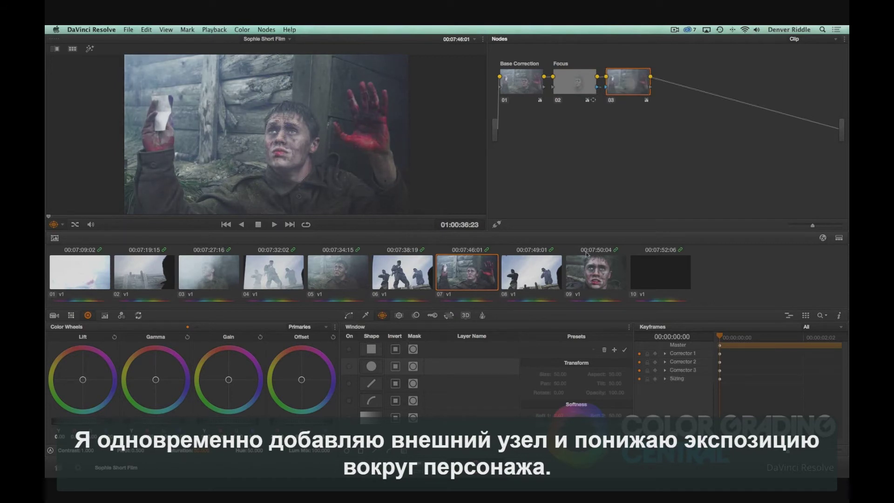
left_click(598, 269)
left_click(266, 30)
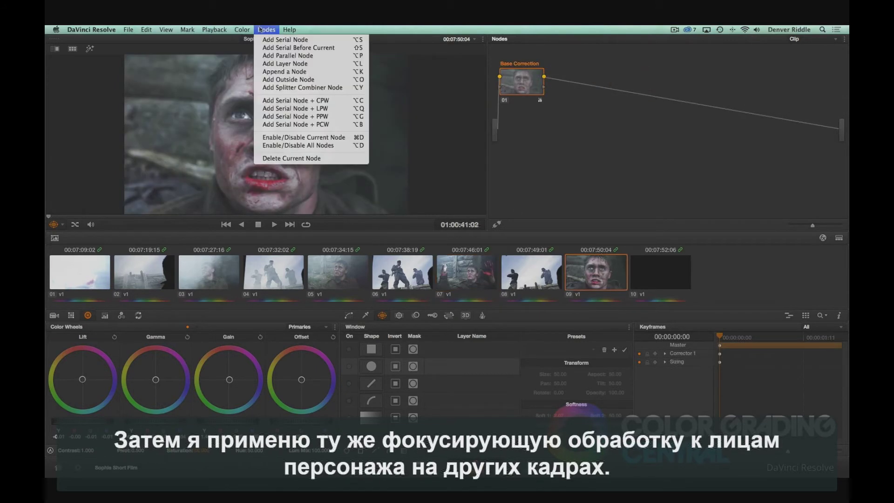
left_click(264, 40)
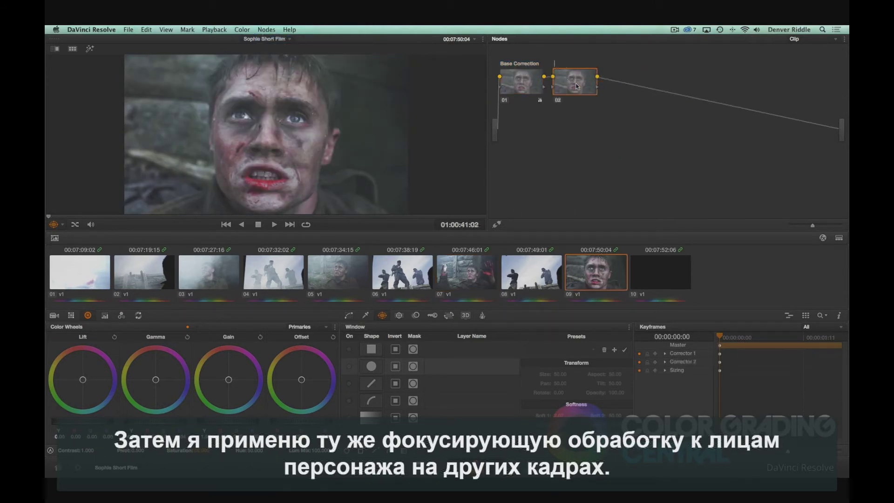
type("Focus")
left_click(371, 366)
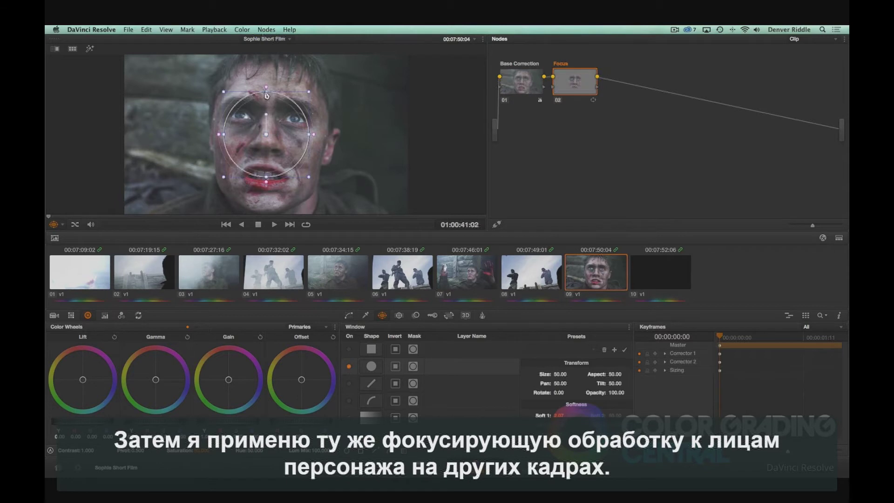